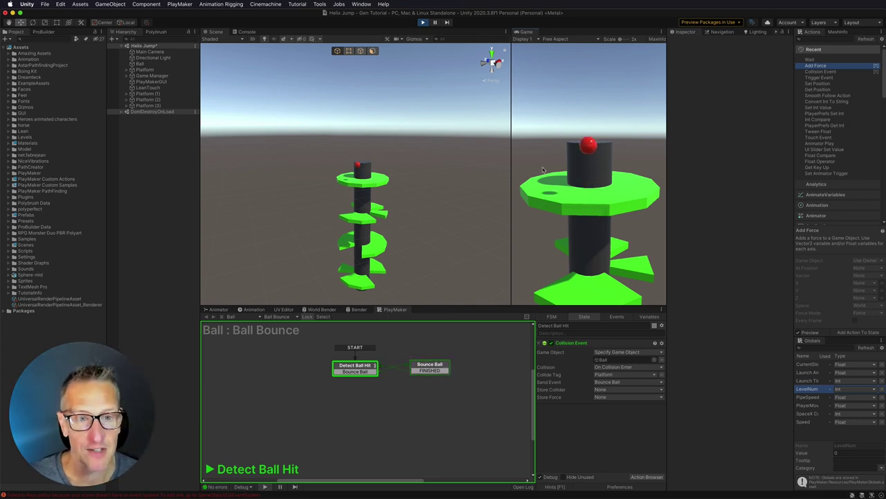
Spin the helix tower in the Game view to watch the ball bounce on the green platforms.
{"action": "mouse_move", "coordinate": [595, 185]}
{"action": "left_mouse_down"}
{"action": "mouse_move", "coordinate": [561, 184]}
{"action": "mouse_move", "coordinate": [583, 189]}
{"action": "left_mouse_up"}
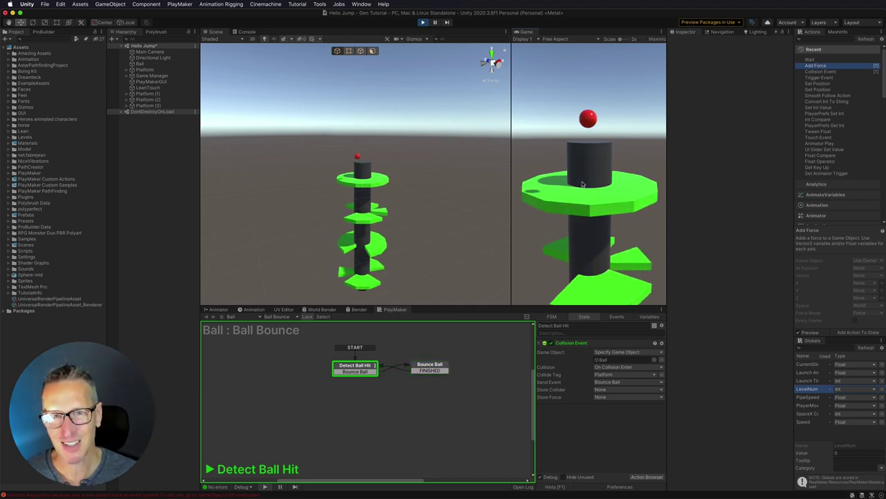
Stop play, add a 0.2-second Wait finishing with FINISHED to Bounce Ball, then replay.
{"action": "left_click", "coordinate": [423, 23]}
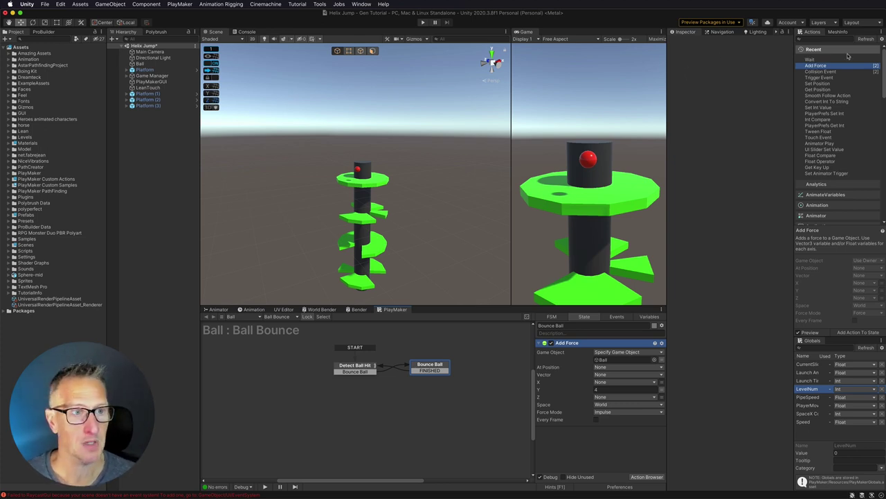
{"action": "left_click", "coordinate": [819, 60]}
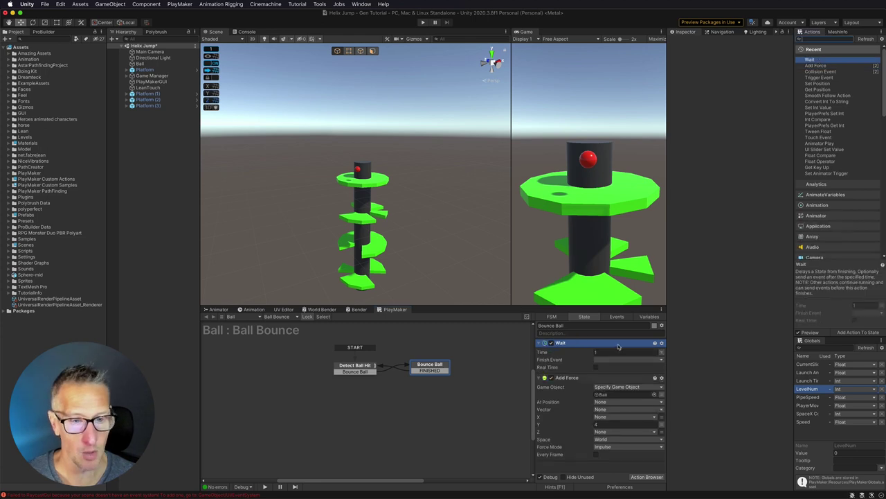
{"action": "left_click", "coordinate": [579, 443]}
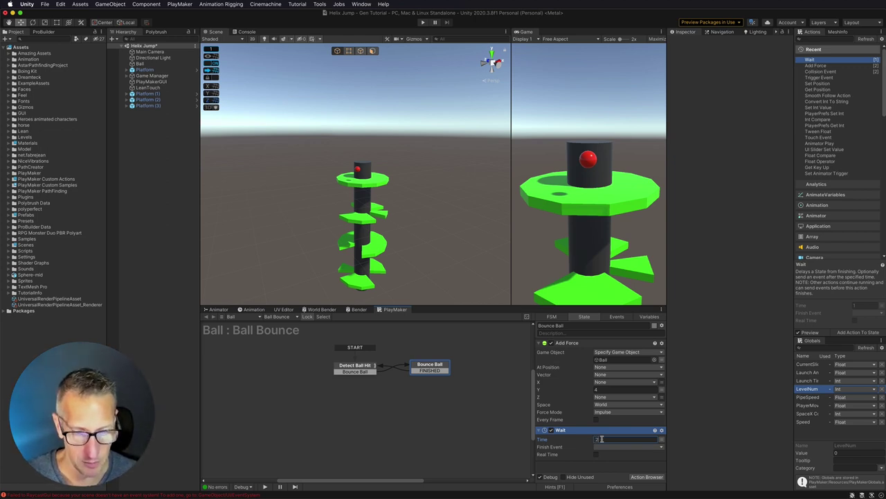
{"action": "type", "text": "0.2"}
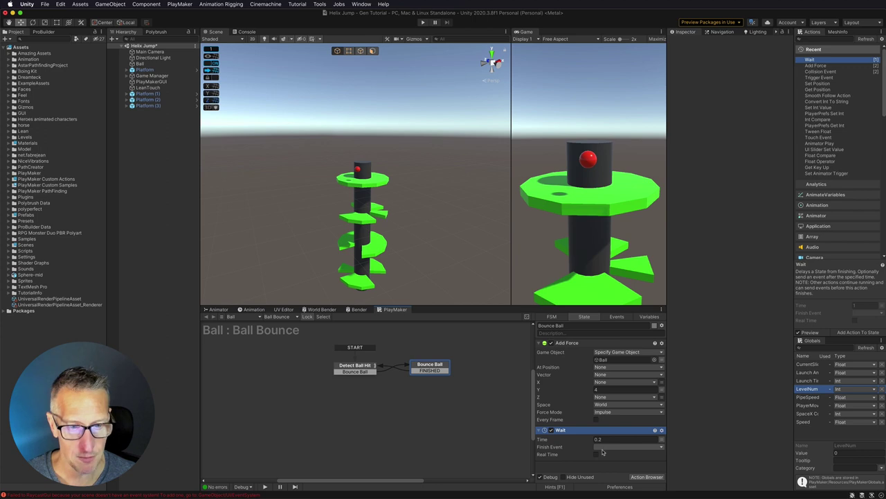
{"action": "left_click", "coordinate": [610, 447]}
{"action": "left_click", "coordinate": [610, 467]}
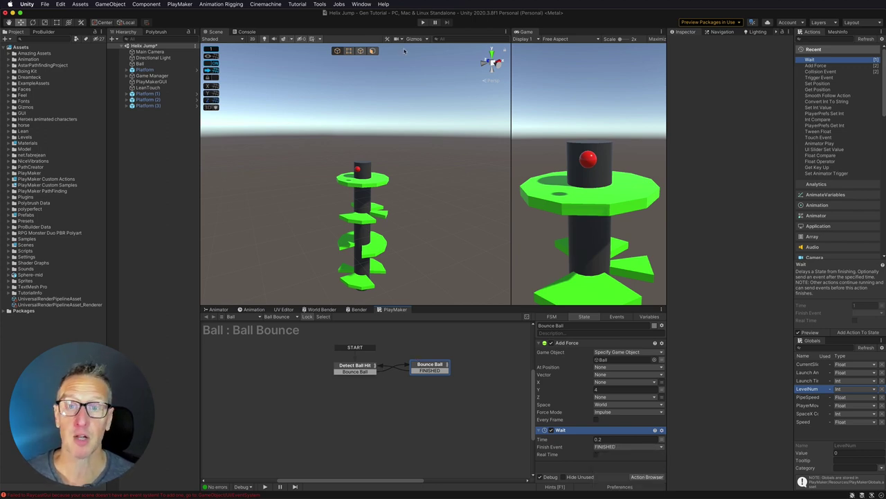
{"action": "left_click", "coordinate": [423, 23]}
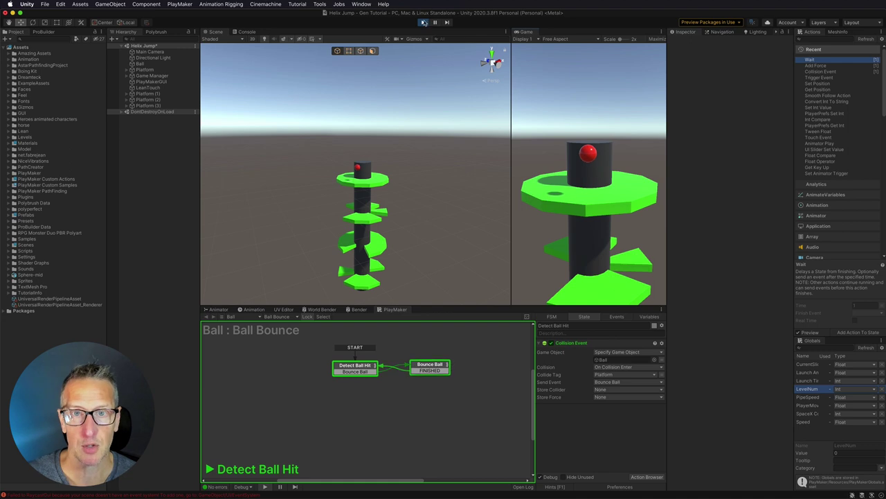
Stop play and switch the Main Camera's background type to Solid Color.
{"action": "left_click", "coordinate": [424, 22]}
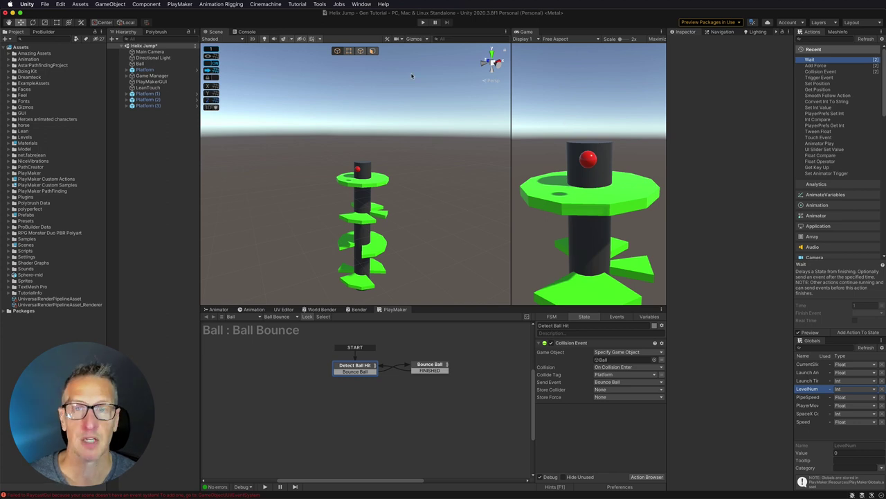
{"action": "left_click", "coordinate": [142, 52]}
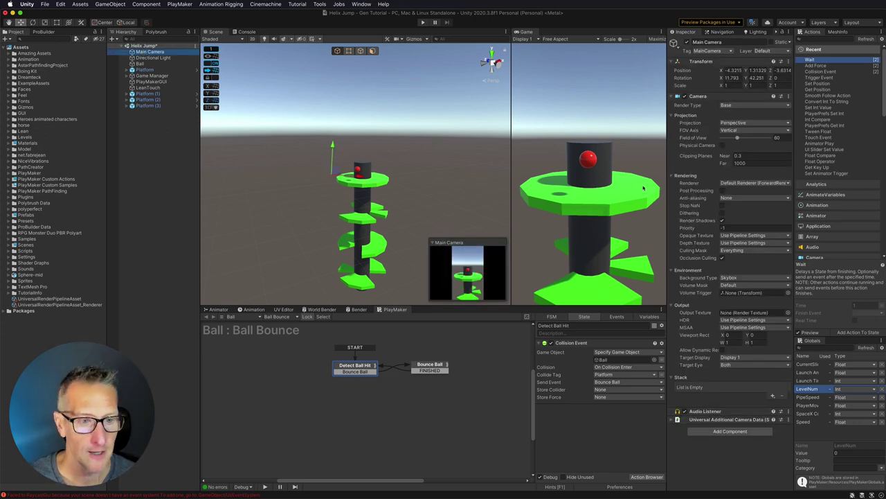
{"action": "left_click", "coordinate": [734, 278]}
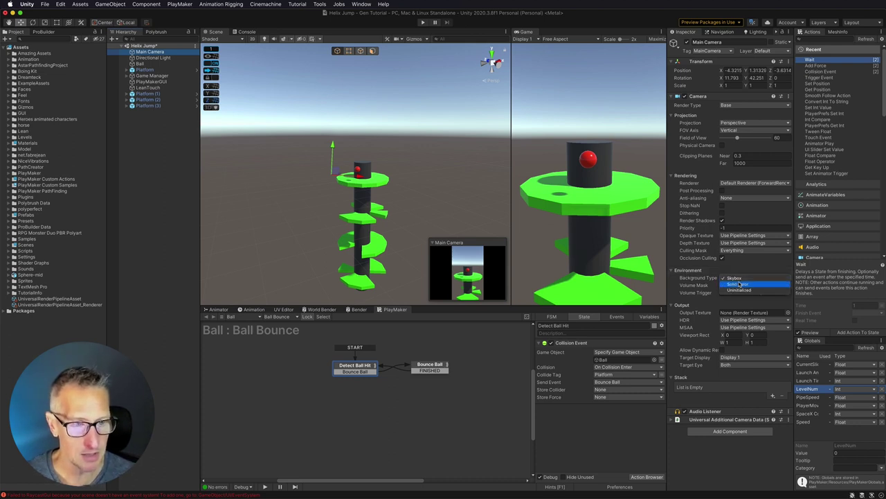
{"action": "left_click", "coordinate": [740, 284]}
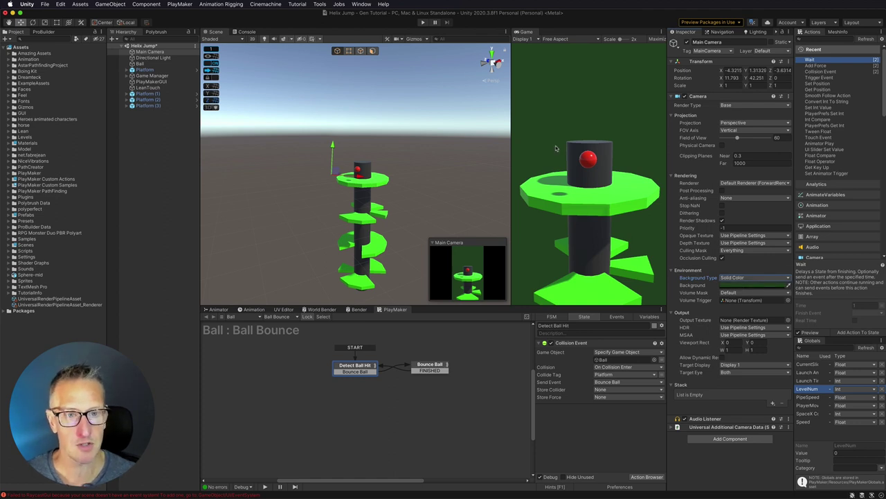
Sample the platform green as the background colour and darken it to 183814.
{"action": "left_click", "coordinate": [748, 286]}
{"action": "left_click", "coordinate": [753, 295]}
{"action": "left_click", "coordinate": [644, 188]}
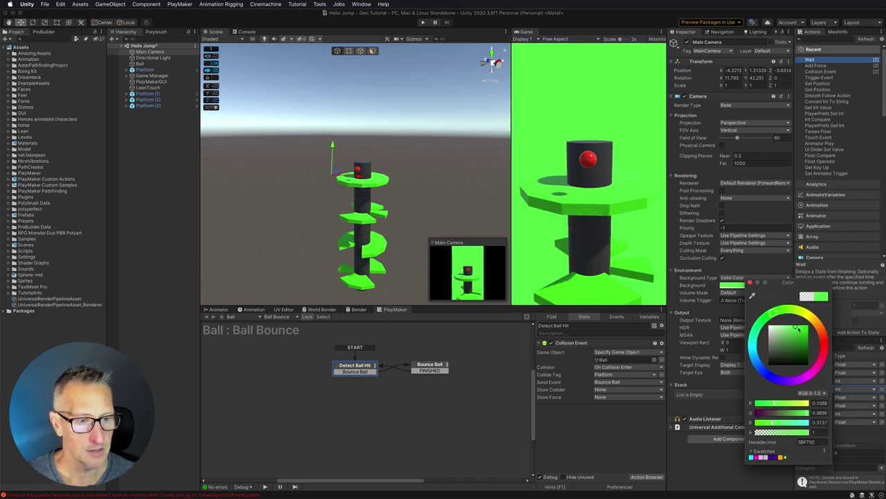
{"action": "left_click_drag", "start_coordinate": [795, 327], "coordinate": [794, 358]}
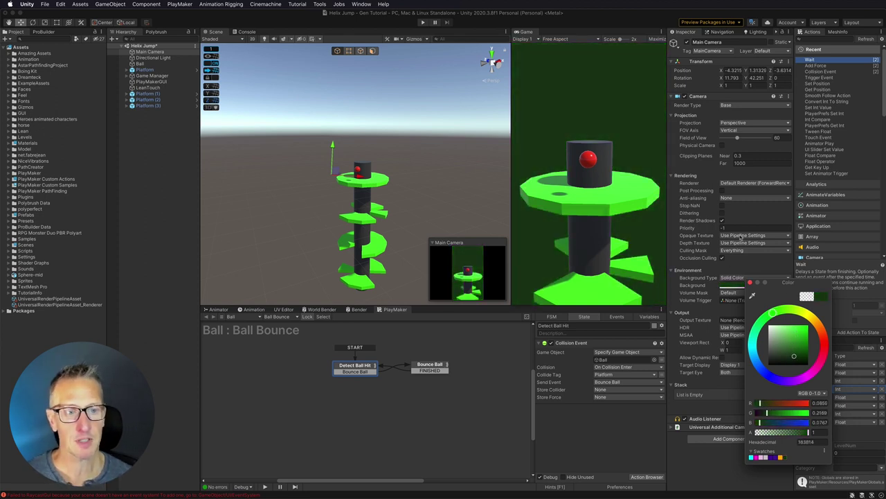
{"action": "left_click", "coordinate": [751, 282]}
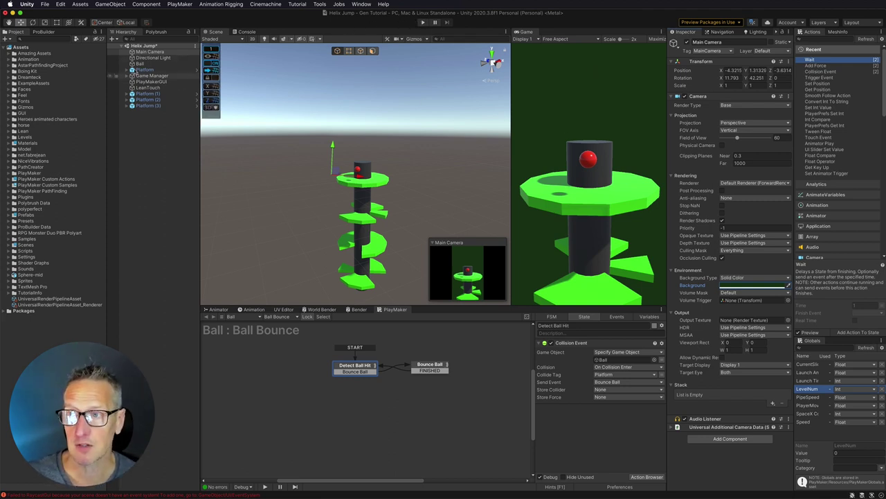
Expand Platform, play-test while spinning the tower, then stop and select Platform.
{"action": "left_click", "coordinate": [128, 70]}
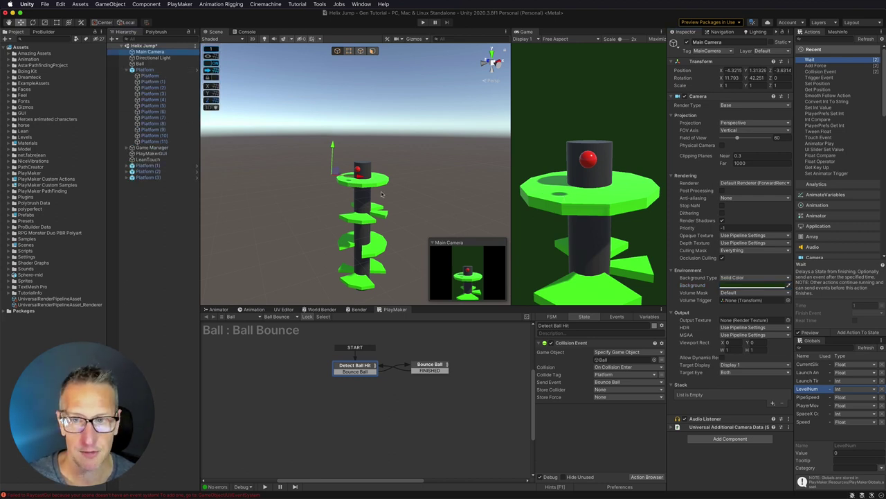
{"action": "left_click", "coordinate": [348, 186]}
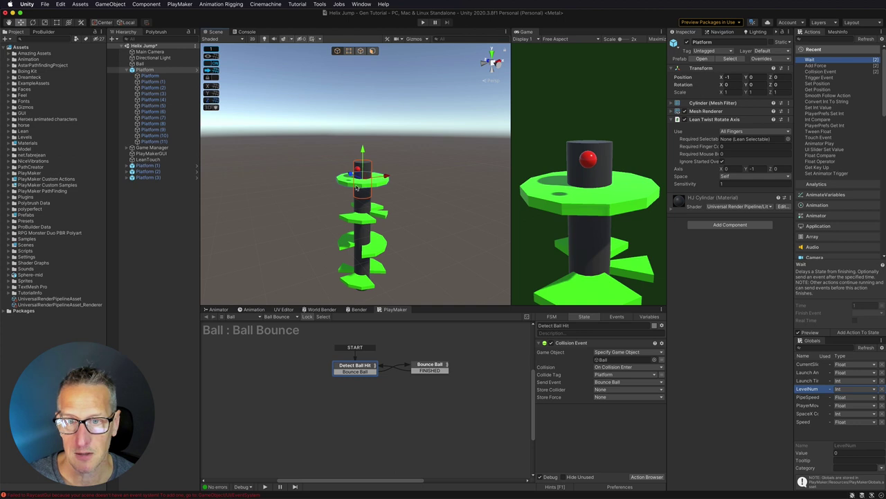
{"action": "key", "text": "super+p"}
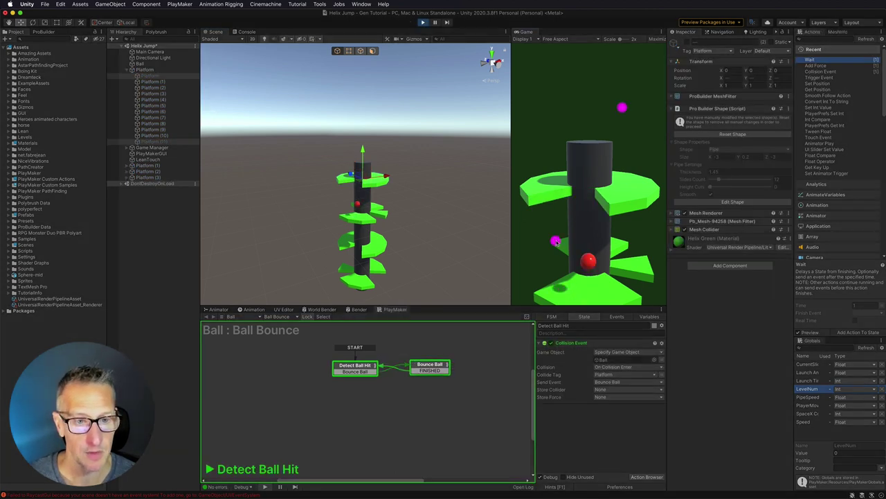
{"action": "left_click_drag", "start_coordinate": [590, 252], "coordinate": [654, 243]}
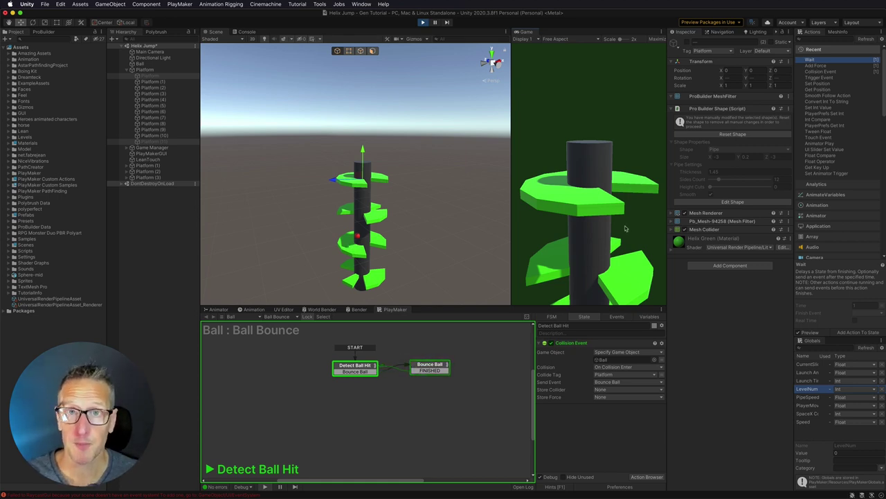
{"action": "left_click", "coordinate": [424, 22]}
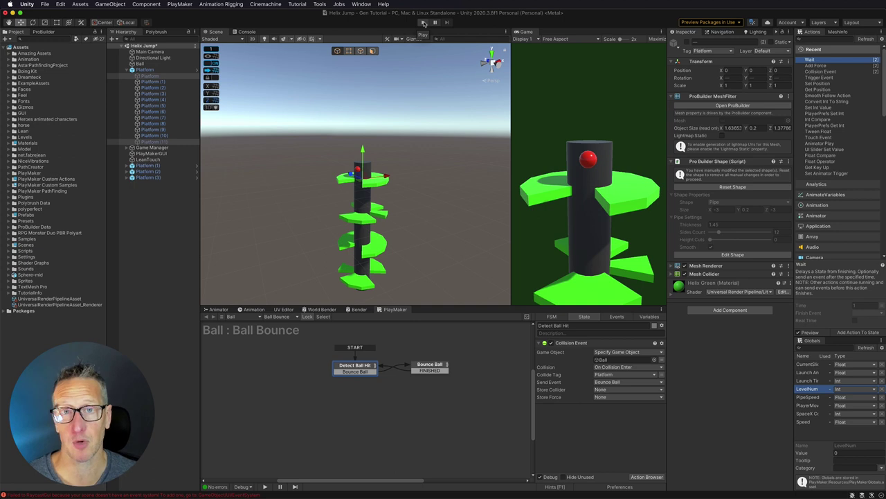
{"action": "left_click", "coordinate": [145, 69]}
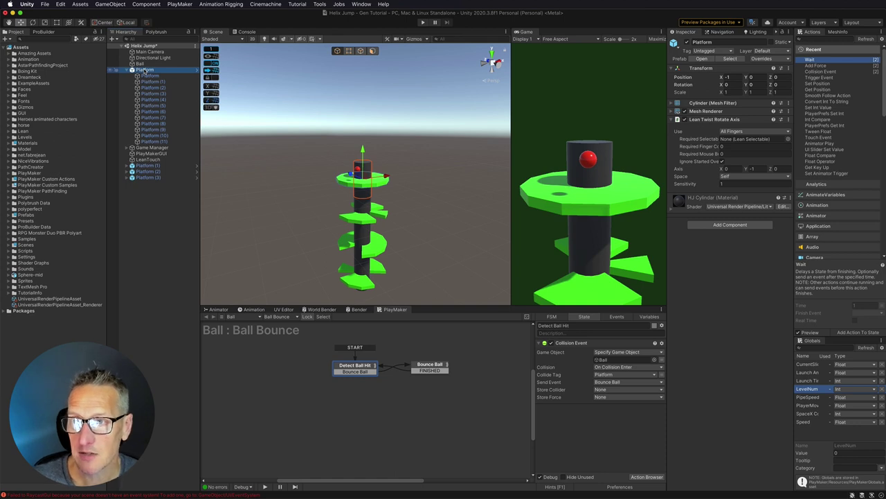
Create a ProBuilder pipe shape around the top of the helix tower.
{"action": "left_click", "coordinate": [49, 32]}
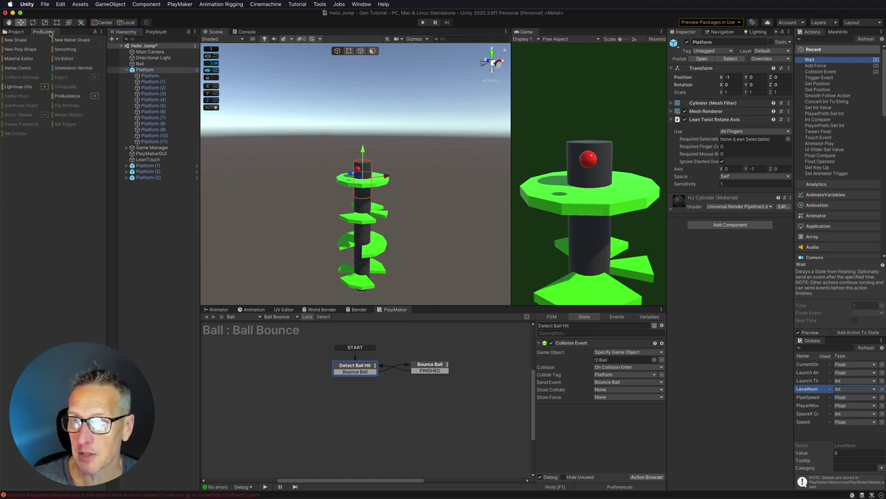
{"action": "left_click", "coordinate": [14, 39]}
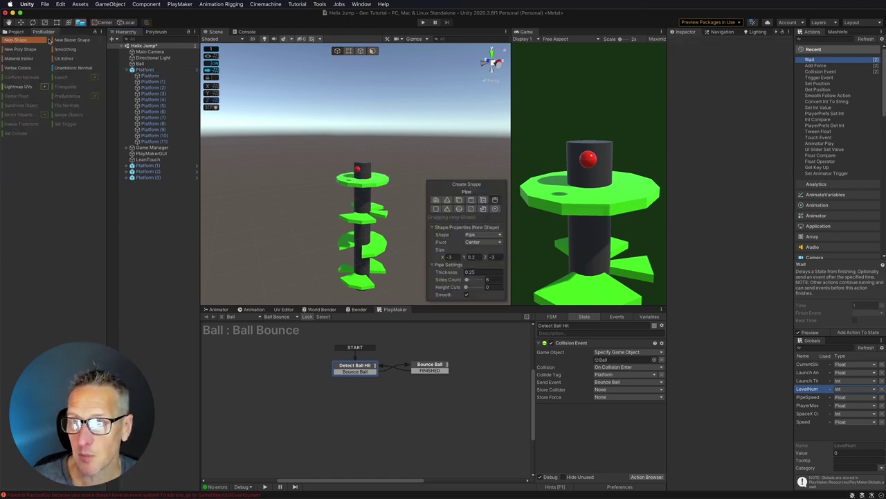
{"action": "left_click_drag", "start_coordinate": [415, 173], "coordinate": [342, 240], "text": "alt"}
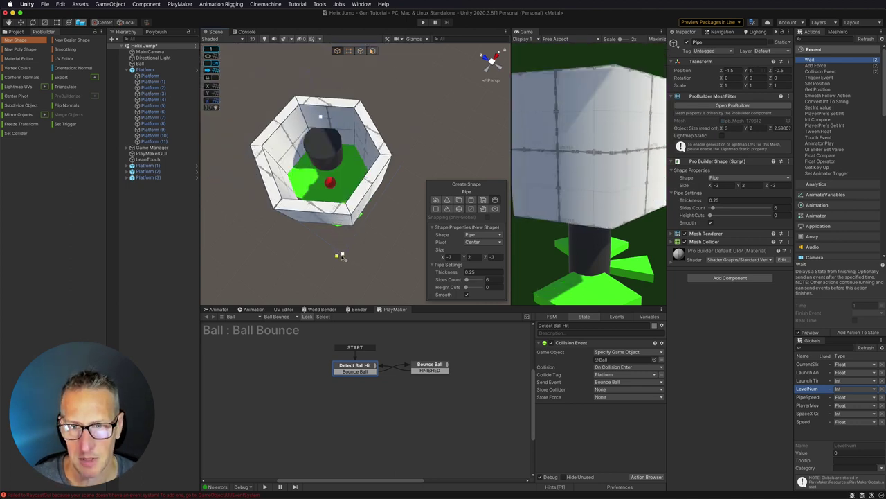
{"action": "left_click", "coordinate": [341, 255]}
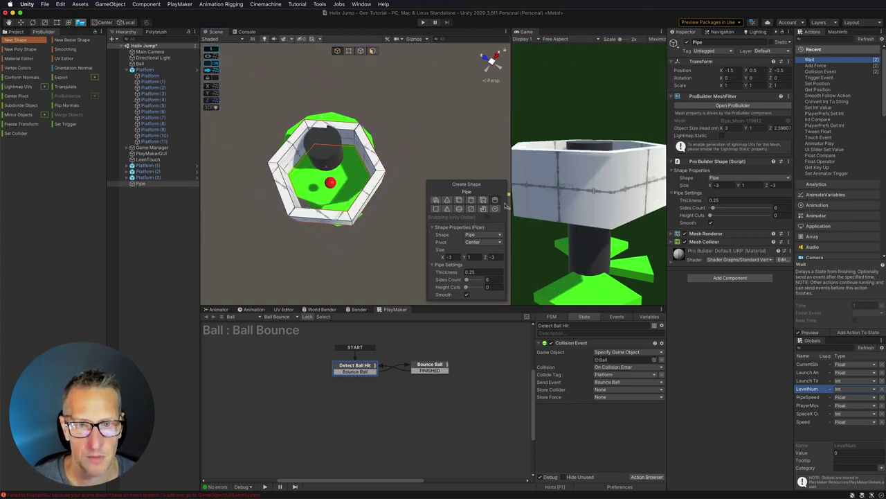
Give the pipe height 0.1, 12 sides, thickness 1.41, and position it around the column.
{"action": "left_click", "coordinate": [471, 256]}
{"action": "type", "text": ".1"}
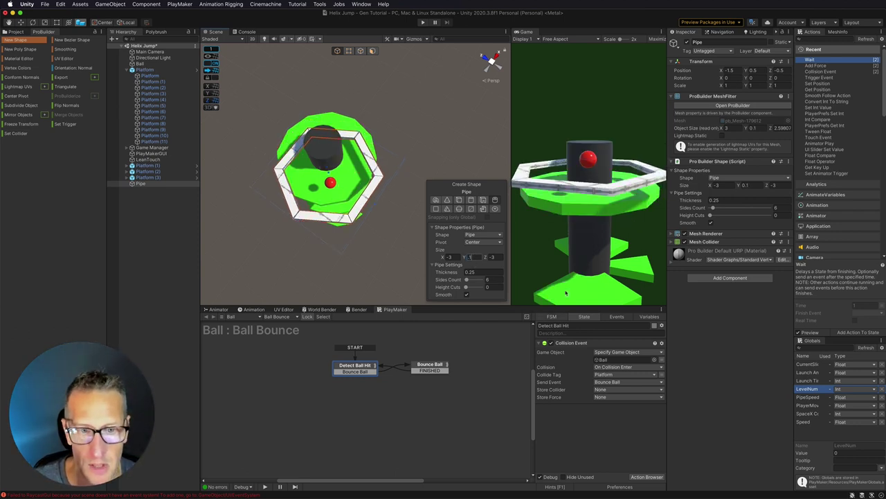
{"action": "left_click", "coordinate": [489, 279]}
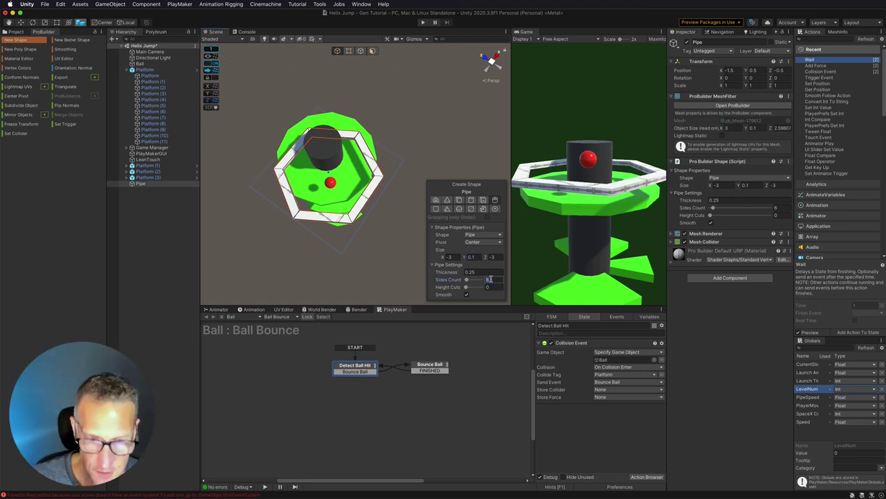
{"action": "type", "text": "12"}
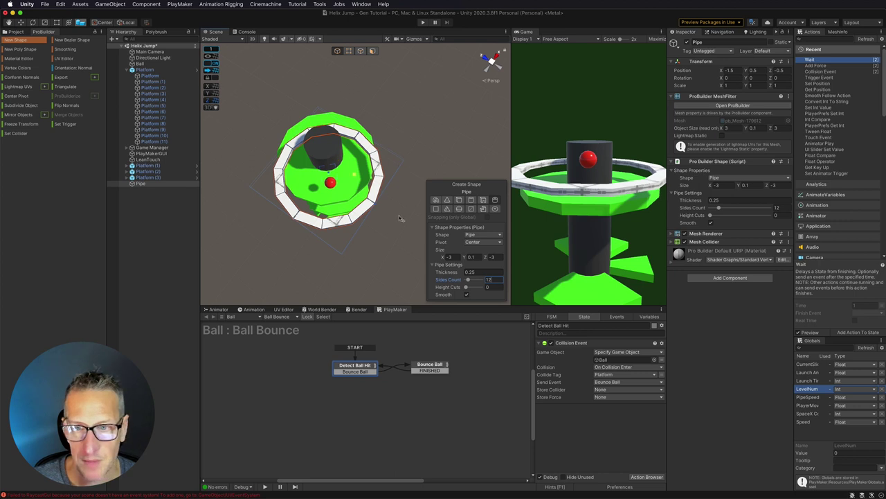
{"action": "left_click_drag", "start_coordinate": [450, 273], "coordinate": [467, 273]}
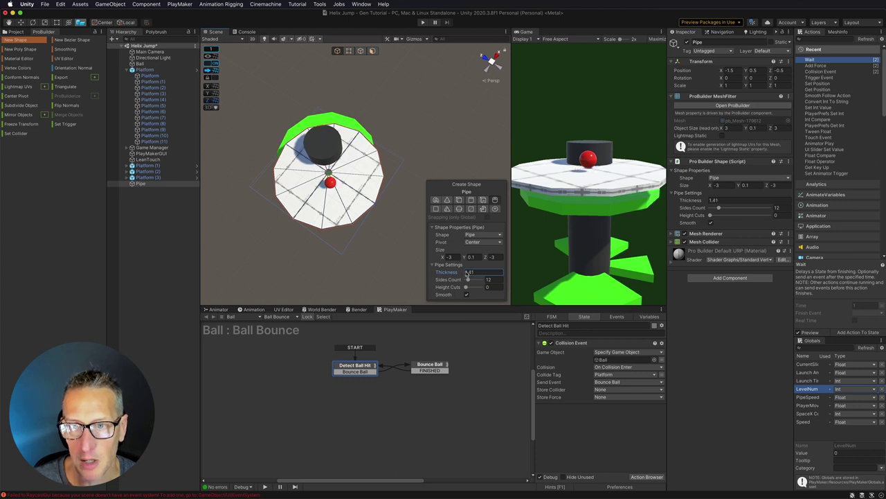
{"action": "left_click", "coordinate": [21, 23]}
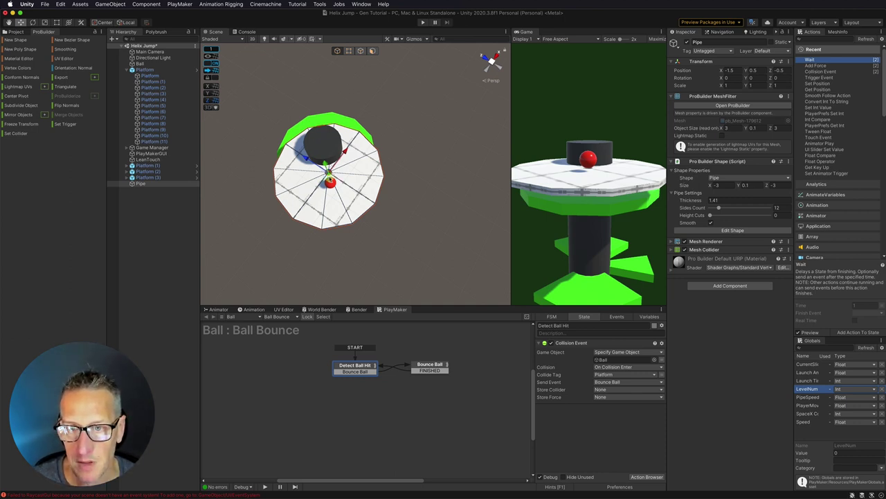
{"action": "left_click_drag", "start_coordinate": [336, 158], "coordinate": [332, 133]}
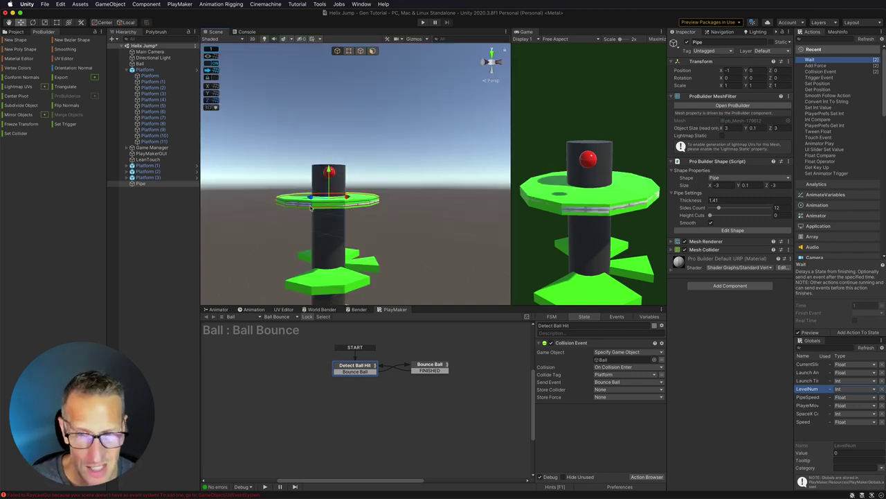
Raise the ring's Size Y to 0.19 and rename it Platform Trigger.
{"action": "scroll", "coordinate": [309, 206], "scroll_direction": "up", "scroll_amount": 3}
{"action": "scroll", "coordinate": [309, 205], "scroll_direction": "up", "scroll_amount": 2}
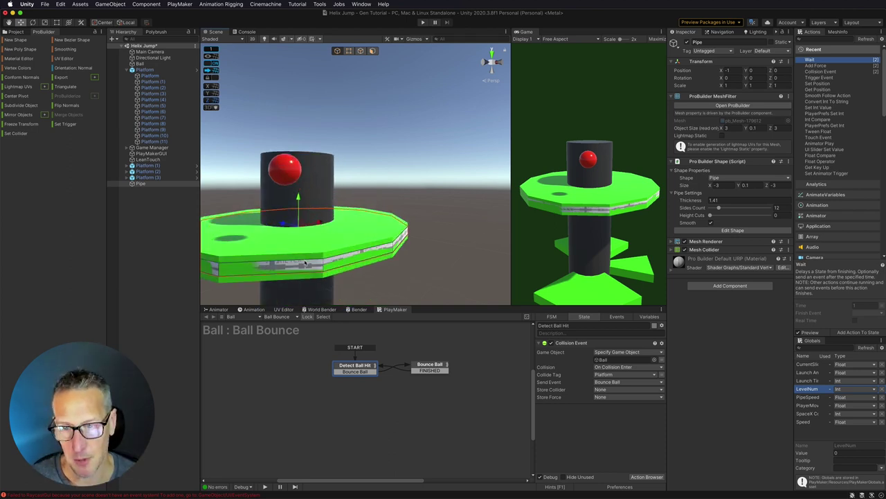
{"action": "left_click_drag", "start_coordinate": [305, 262], "coordinate": [392, 246]}
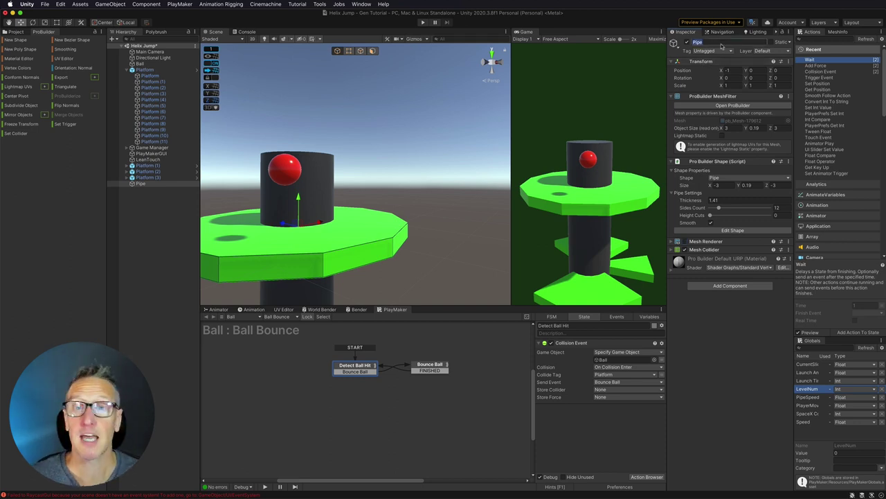
{"action": "type", "text": "Platform Trigger"}
{"action": "key", "text": "Return"}
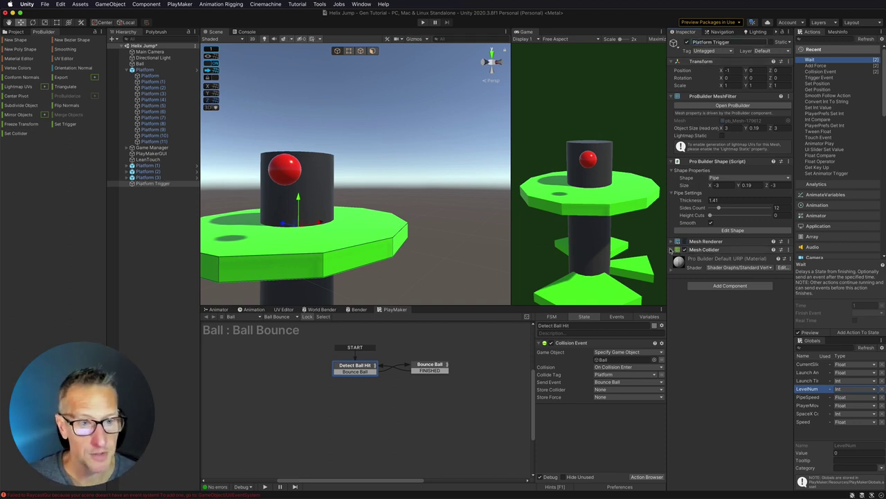
Set the ring's Mesh Collider to Convex and Is Trigger.
{"action": "left_click", "coordinate": [674, 250]}
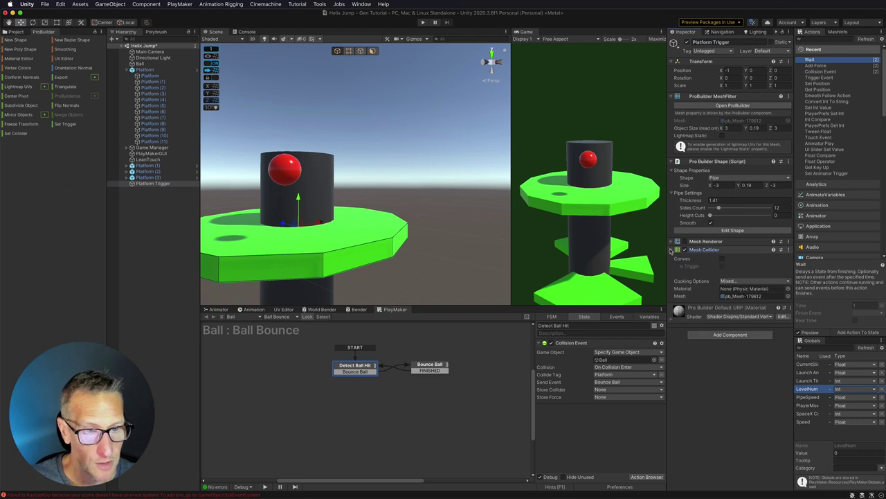
{"action": "left_click", "coordinate": [721, 259]}
{"action": "left_click", "coordinate": [722, 266]}
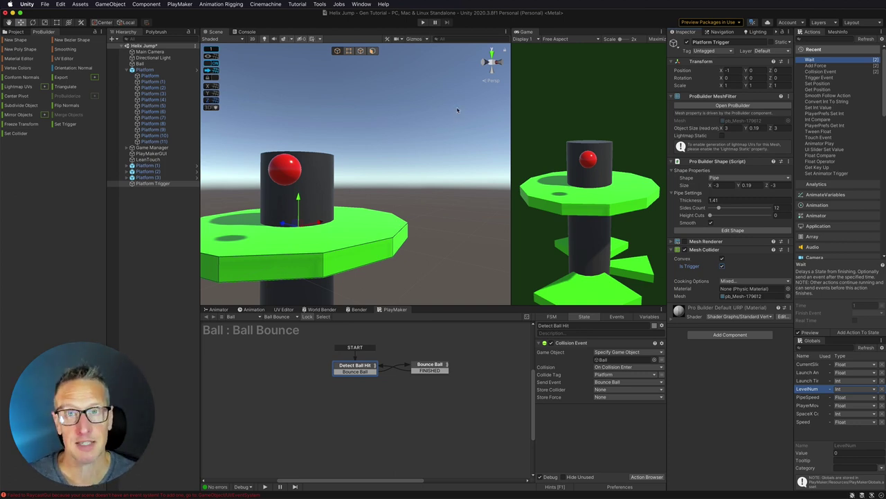
{"action": "left_click", "coordinate": [714, 52]}
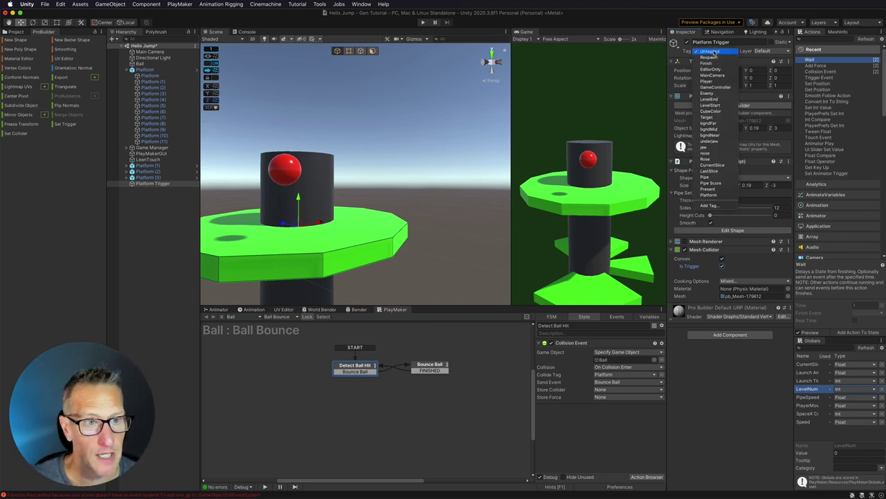
Create a new tag named Platform Trigger.
{"action": "left_click", "coordinate": [711, 206]}
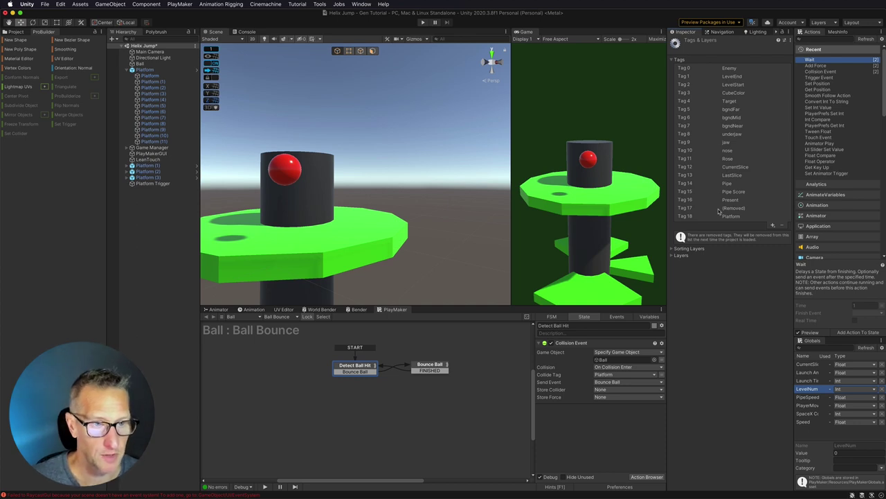
{"action": "left_click", "coordinate": [773, 225]}
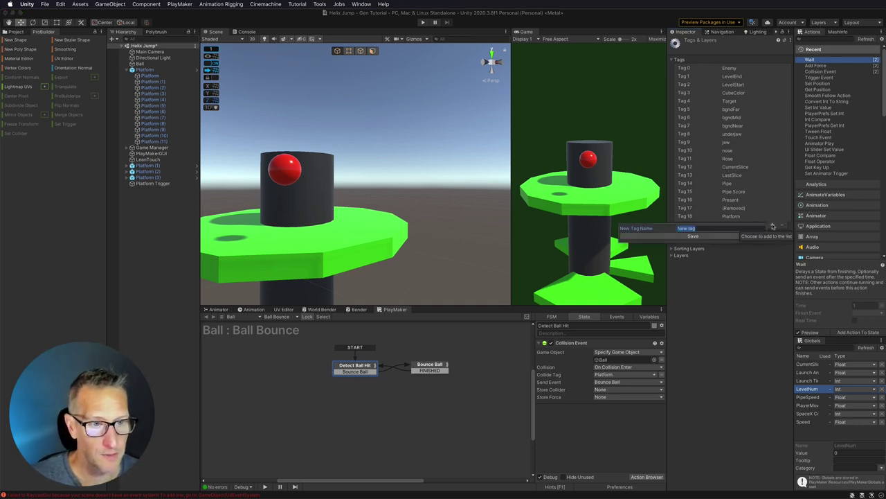
{"action": "type", "text": "Platform"}
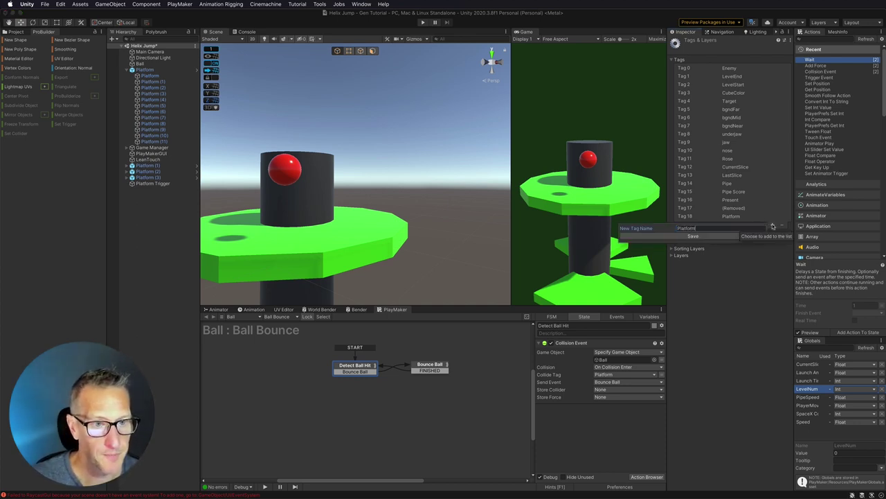
{"action": "type", "text": " Trigger"}
{"action": "key", "text": "Return"}
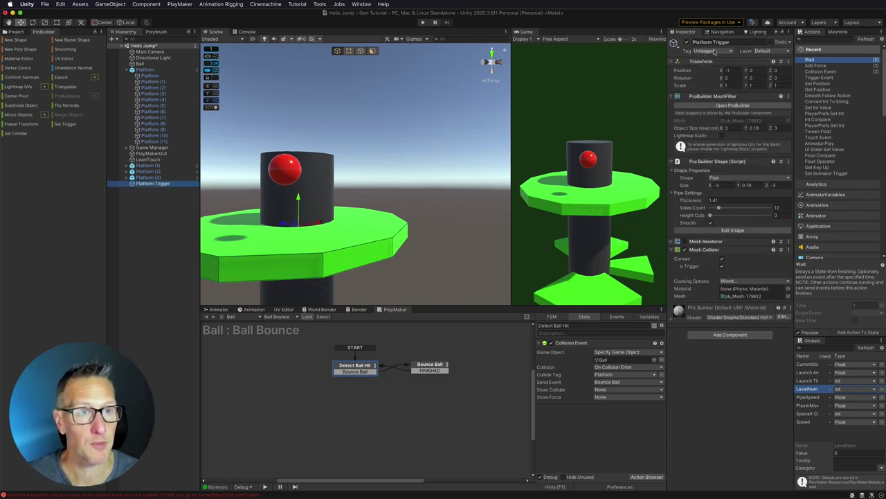
Tag the ring Platform Trigger and nest it under the Platform object.
{"action": "left_click", "coordinate": [713, 51]}
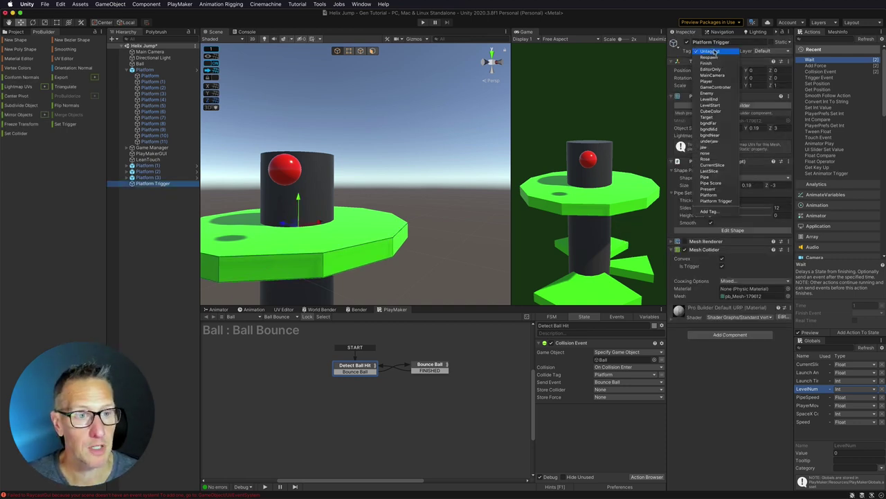
{"action": "left_click", "coordinate": [714, 200]}
{"action": "left_click_drag", "start_coordinate": [152, 183], "coordinate": [160, 145]}
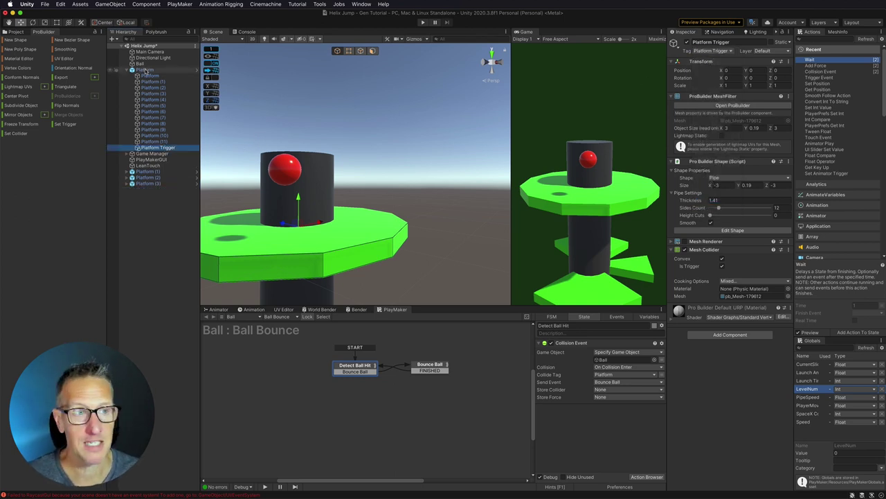
{"action": "left_click", "coordinate": [145, 70]}
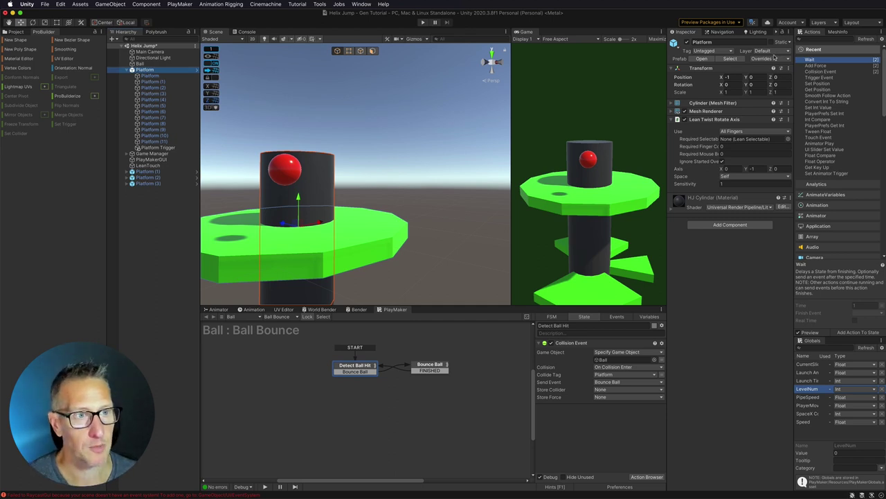
Apply all Platform prefab overrides and expand Platform (1) to check for the trigger ring.
{"action": "left_click", "coordinate": [768, 59]}
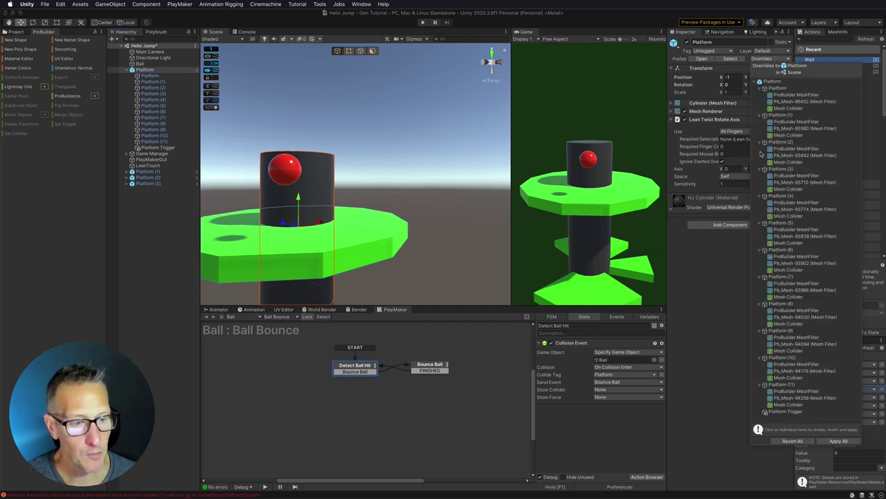
{"action": "left_click", "coordinate": [839, 441]}
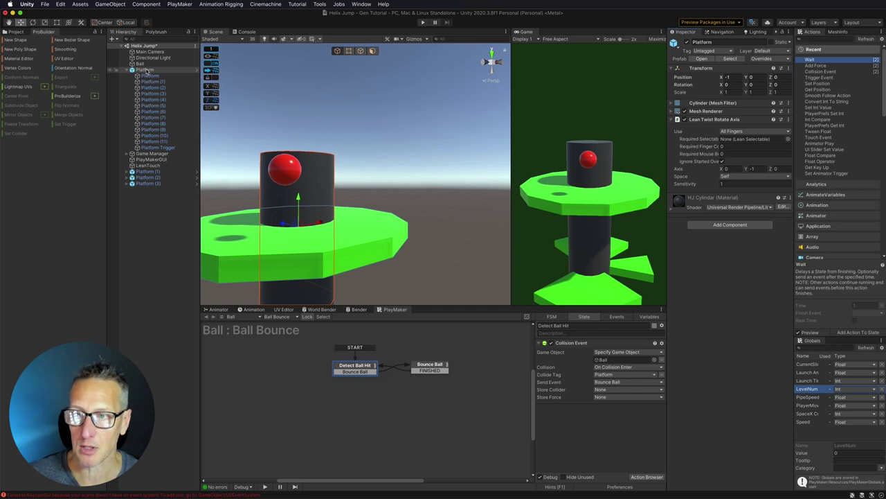
{"action": "left_click", "coordinate": [127, 172]}
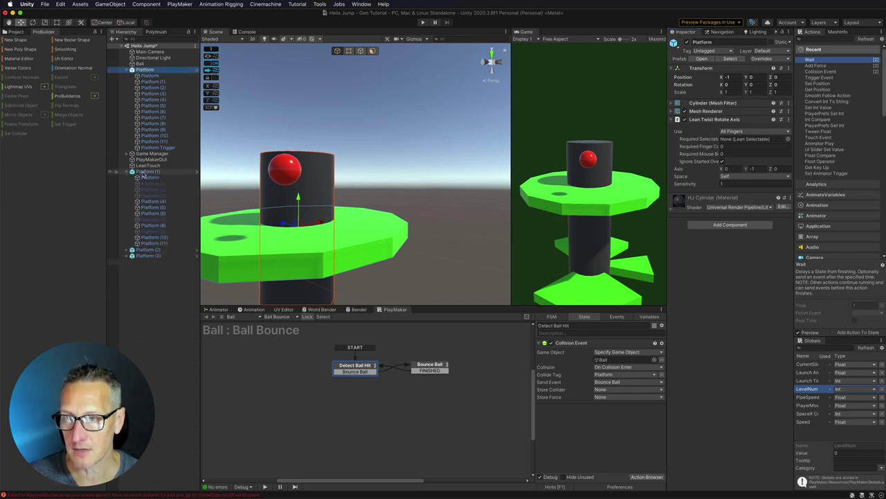